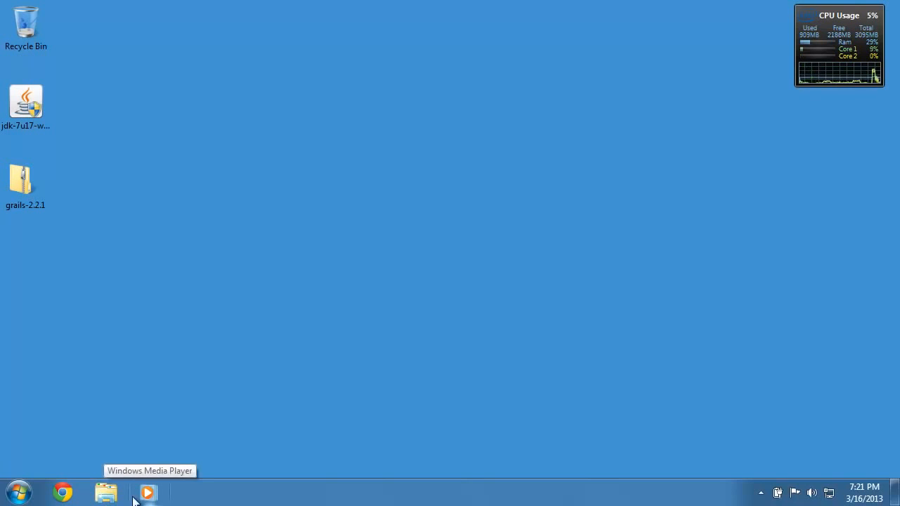
In Chrome, go from grails.org's Products & Services to the Groovy/Grails Tool Suite download form.
left_click(63, 492)
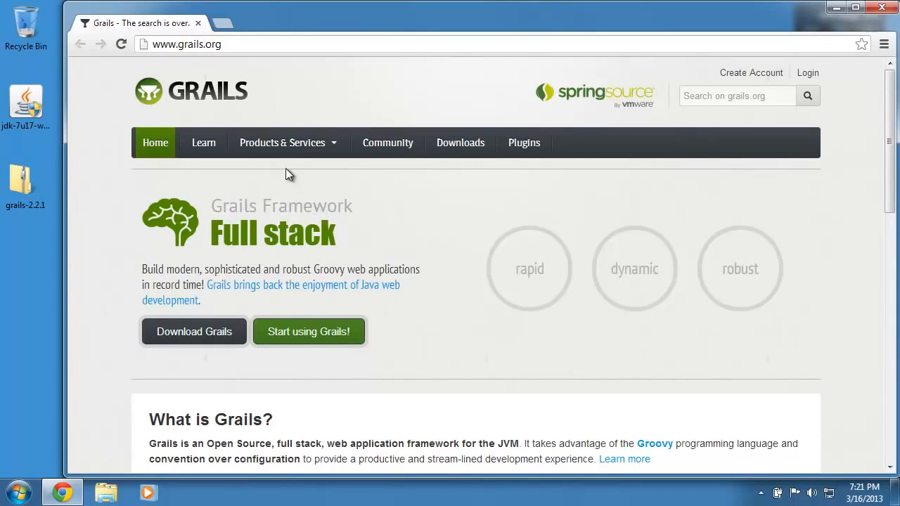
left_click(281, 144)
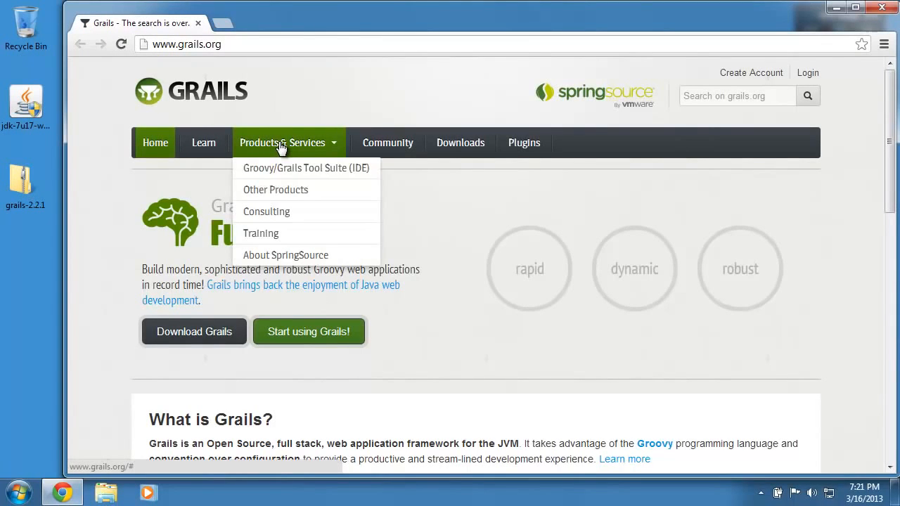
left_click(289, 171)
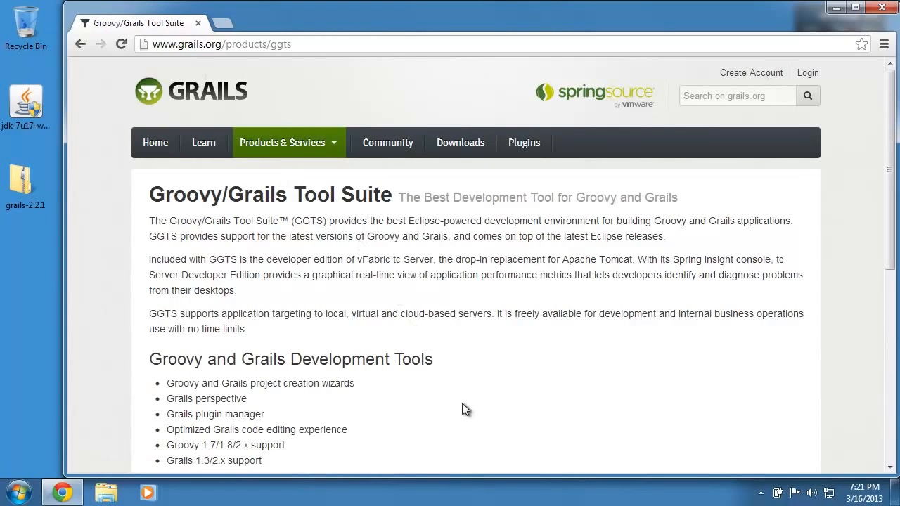
scroll(464, 408, "down", 3)
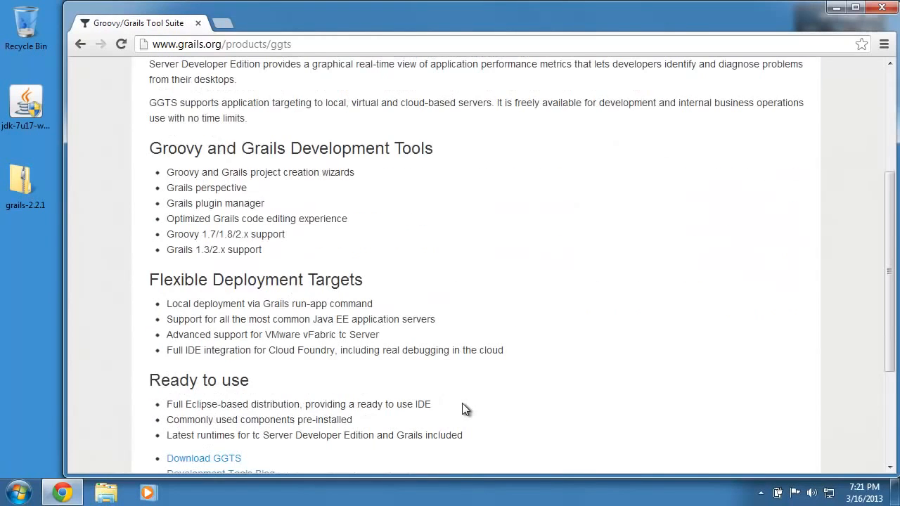
left_click(197, 461)
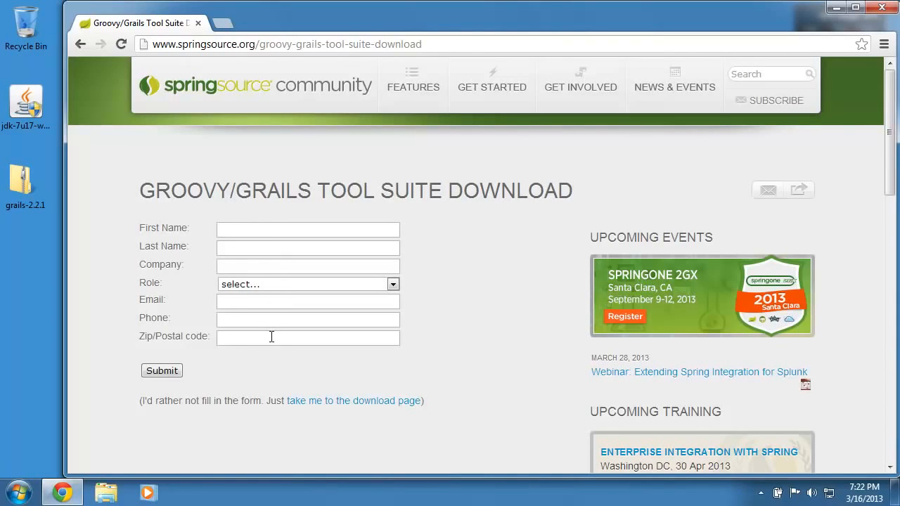
Bypass the registration form and scroll to the Groovy/Grails Tool Suite 3.2.0 Juno 3.8.2 installer links.
left_click(333, 408)
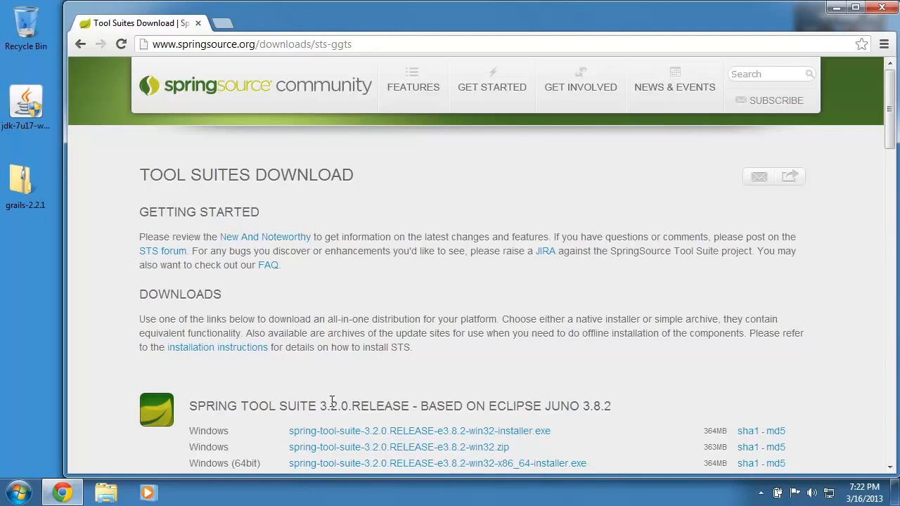
scroll(332, 402, "down", 4)
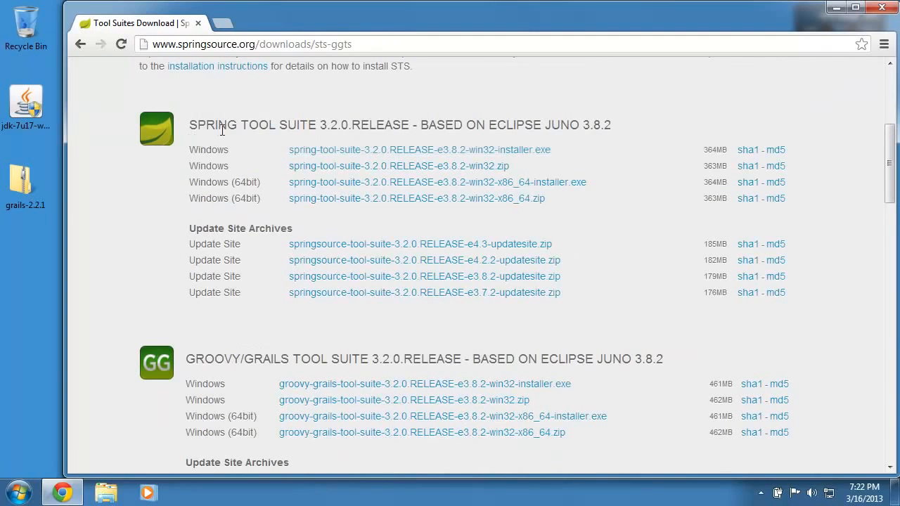
left_click(366, 184)
left_click(309, 383)
scroll(695, 381, "down", 1)
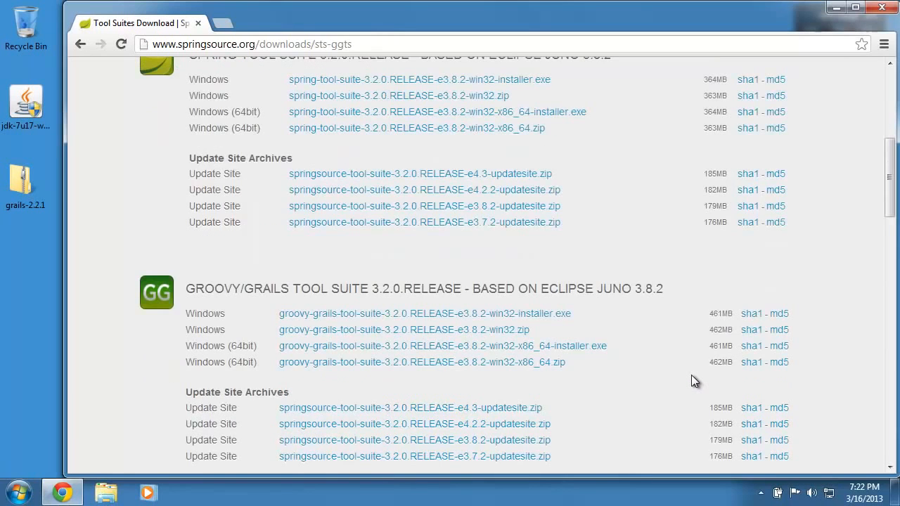
scroll(695, 380, "down", 1)
scroll(692, 381, "down", 1)
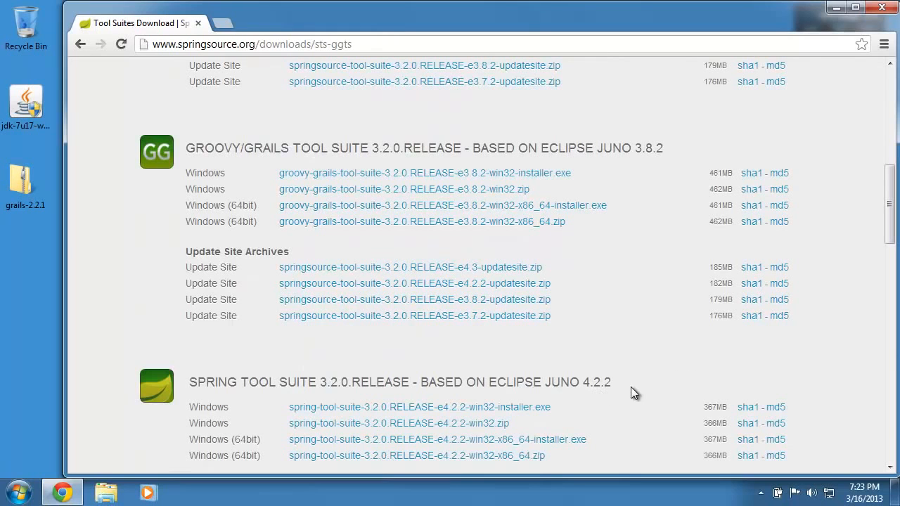
scroll(636, 391, "down", 5)
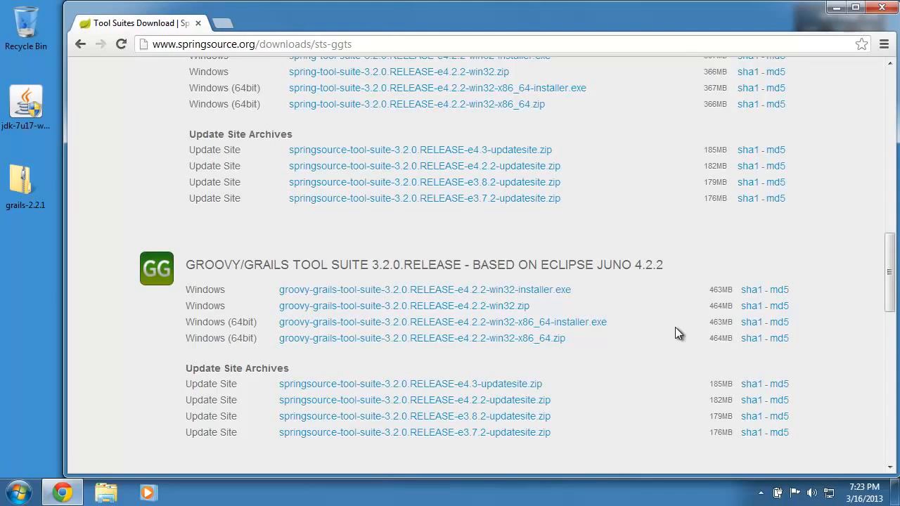
scroll(690, 324, "up", 5)
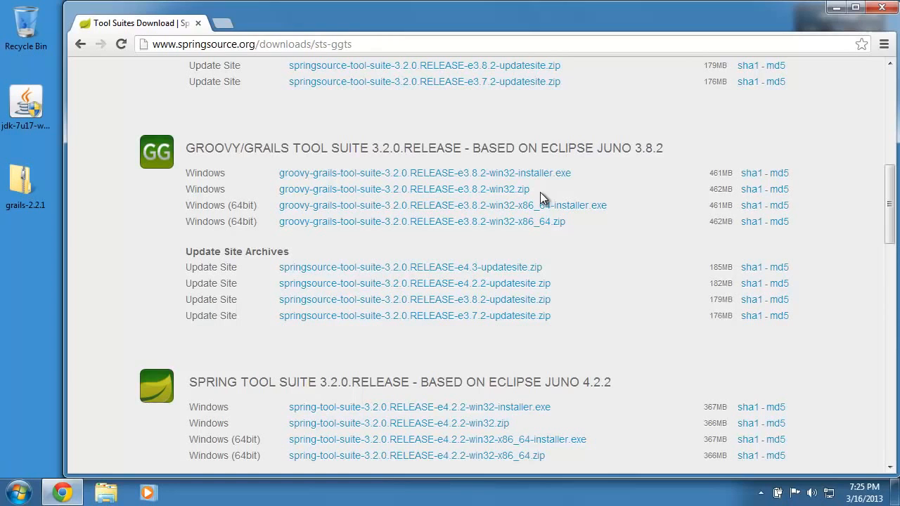
Download groovy-grails-tool-suite-3.2.0.RELEASE-e3.8.2-win32-installer.exe and drag it onto the desktop.
left_click(537, 173)
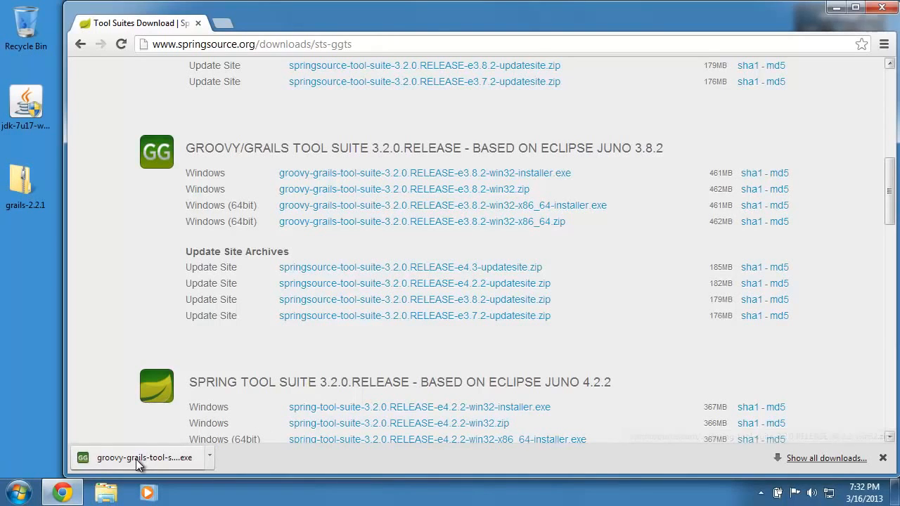
left_click_drag(139, 464, 23, 240)
scroll(28, 295, "down", 1)
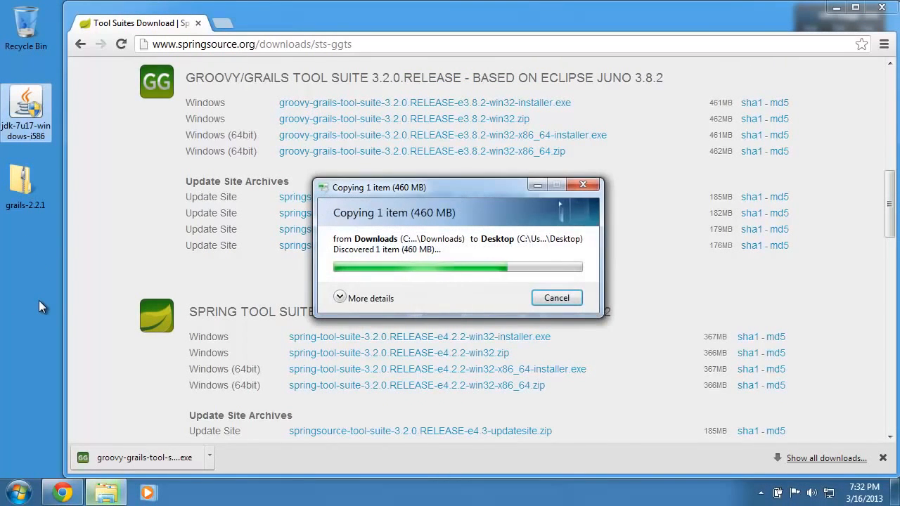
Close Chrome and launch the GGTS 3.2.0 installer from the desktop, approving the UAC prompt.
left_click(882, 7)
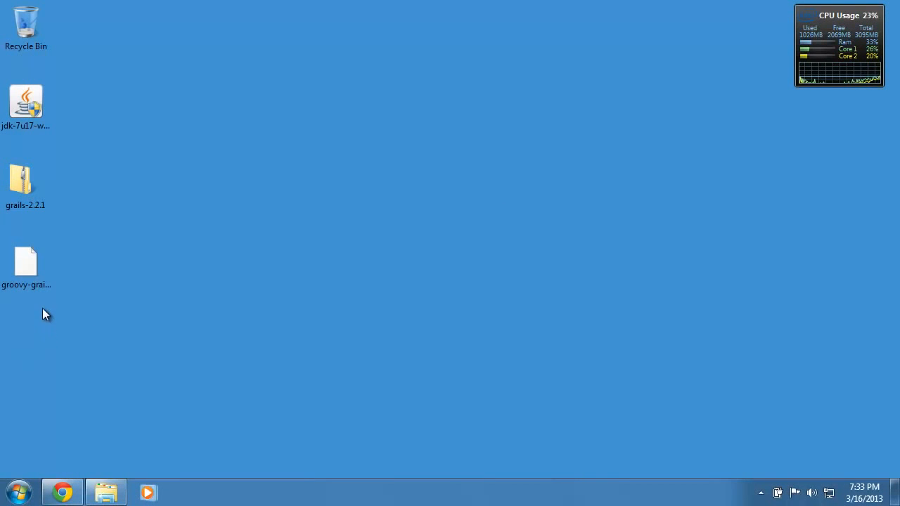
double_click(30, 262)
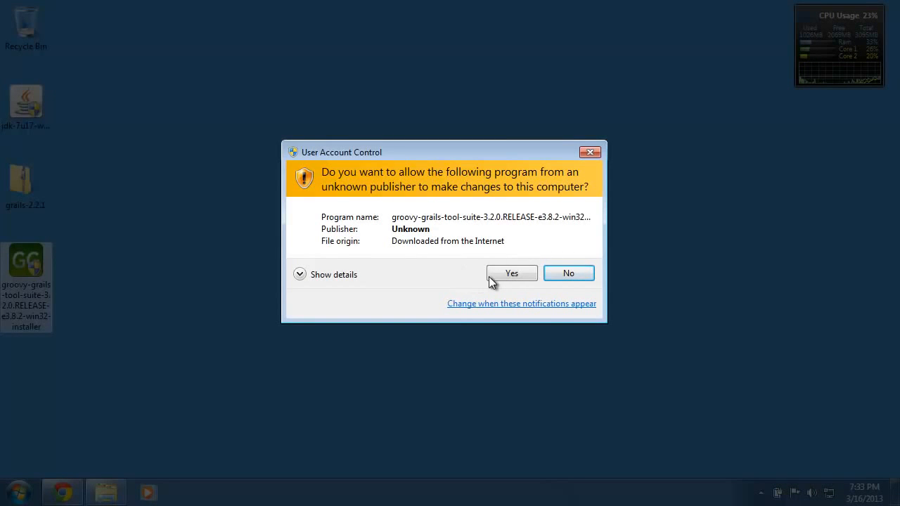
left_click(515, 273)
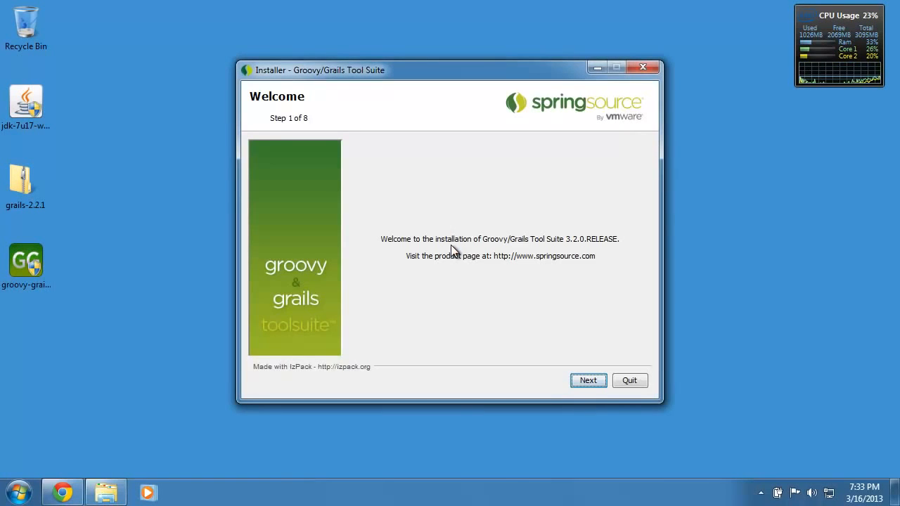
Accept the licence terms and install to C:\grails\ggts, confirming creation of the new directory.
left_click(588, 381)
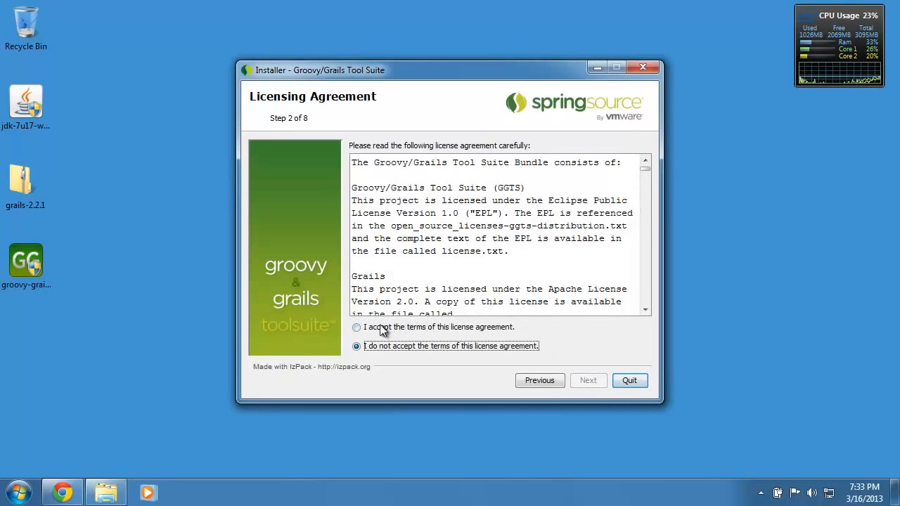
left_click(357, 328)
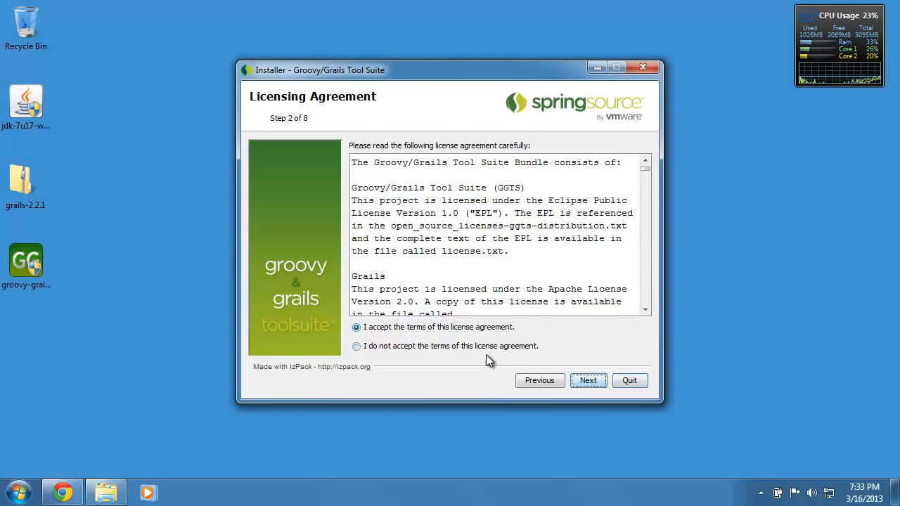
left_click(581, 381)
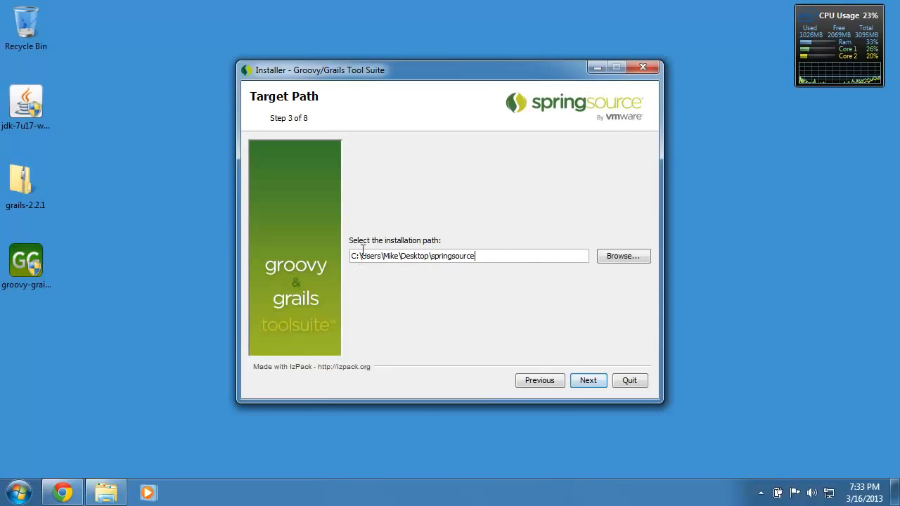
left_click_drag(363, 255, 498, 257)
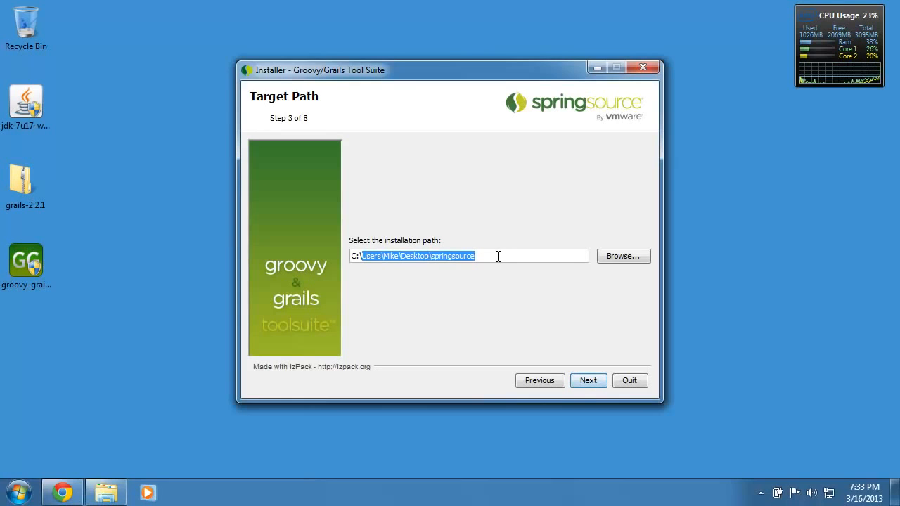
type("grails")
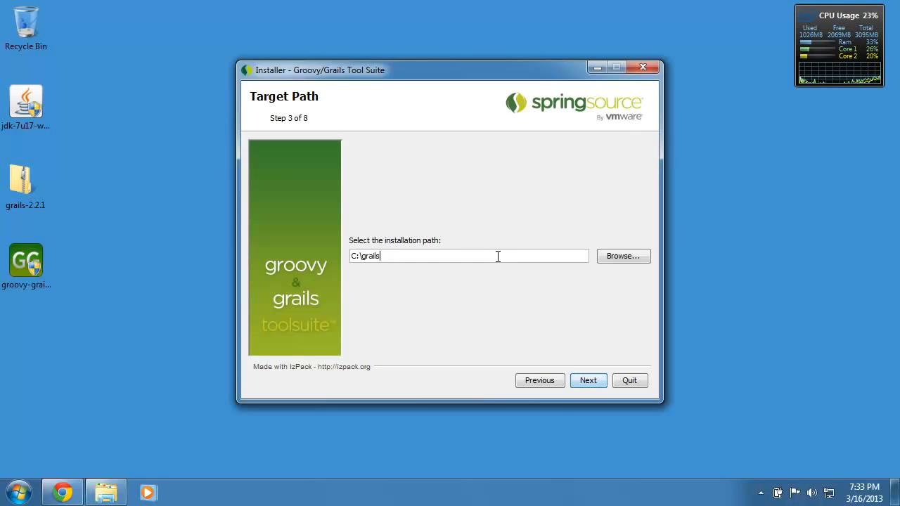
type("\\ggts")
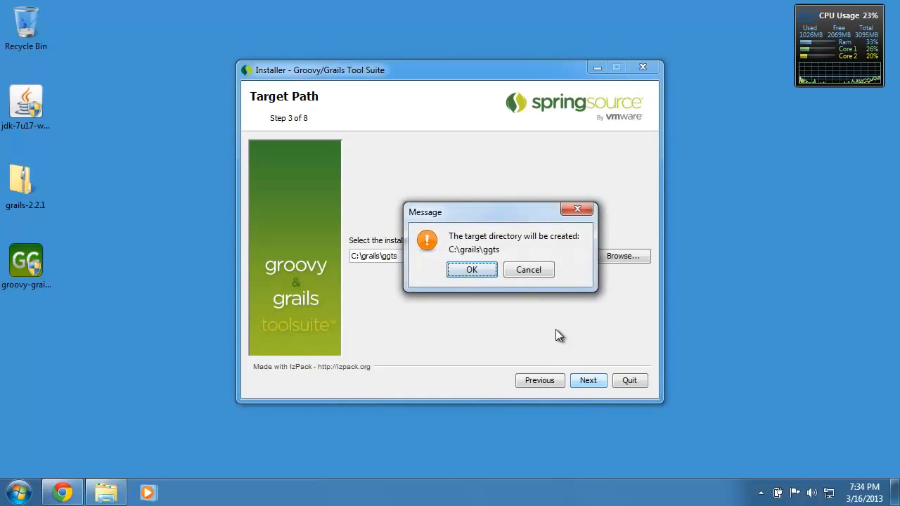
left_click(473, 270)
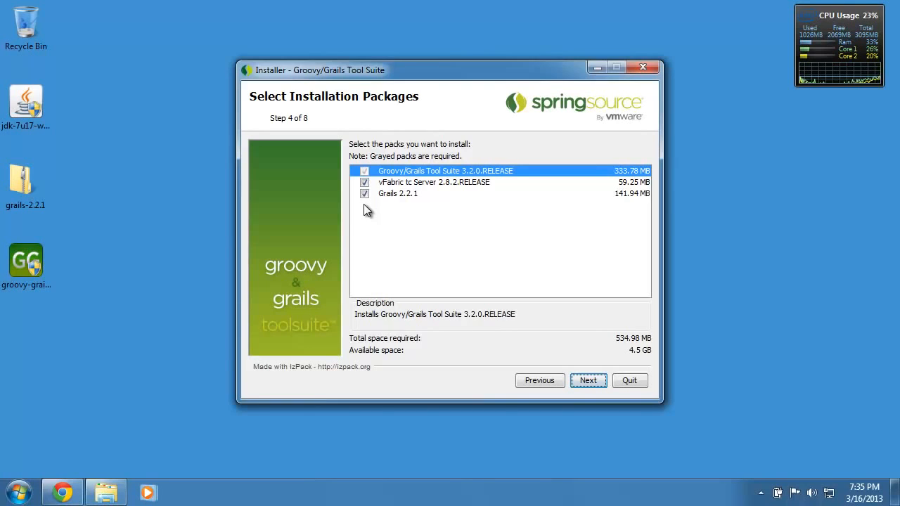
Deselect the Grails 2.2.1 package and browse to C:\Program Files\Java\jdk1.7.0_17 as the JDK.
left_click(363, 194)
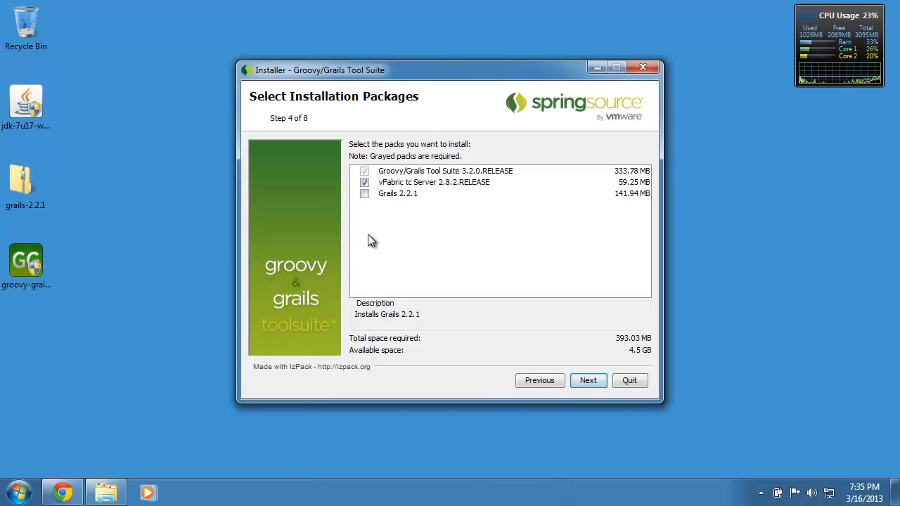
left_click(588, 381)
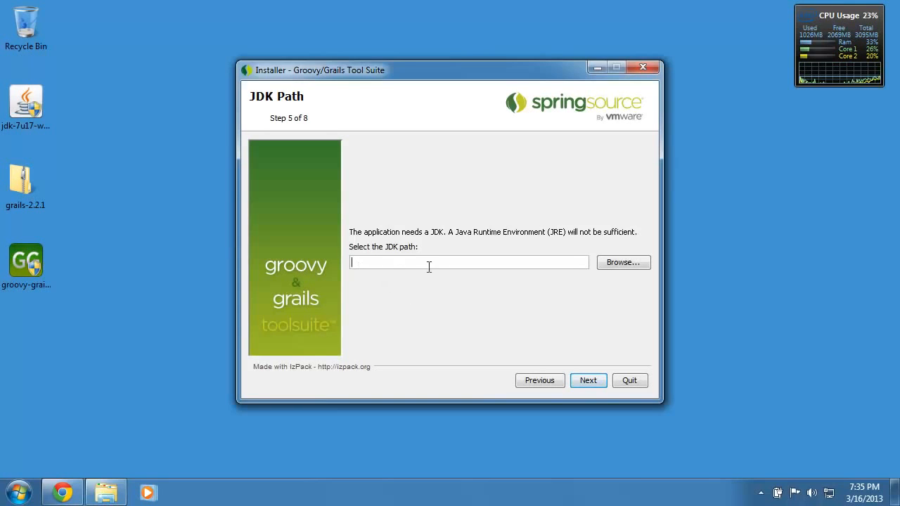
left_click(618, 262)
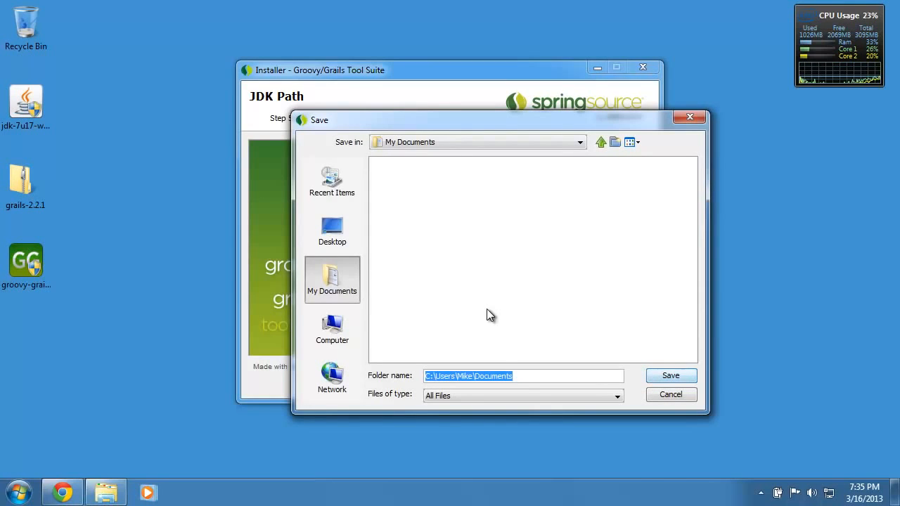
left_click(345, 325)
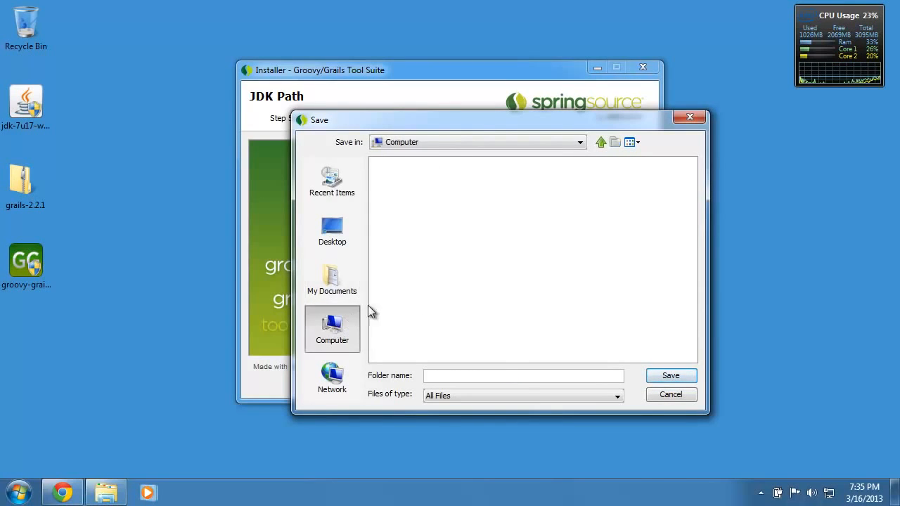
double_click(411, 163)
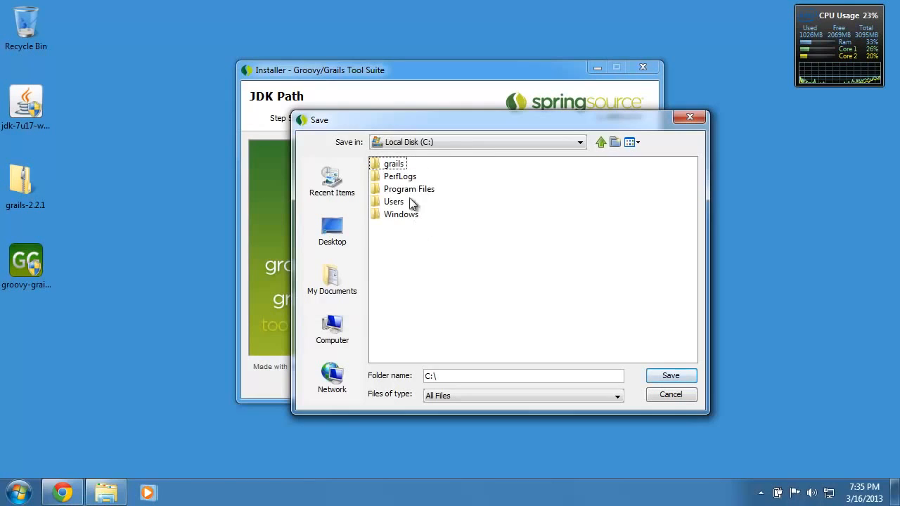
double_click(405, 191)
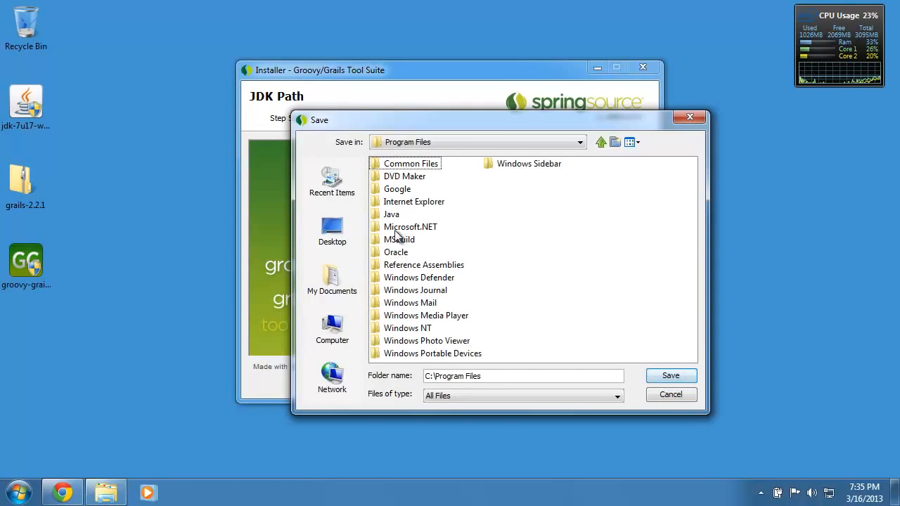
double_click(394, 215)
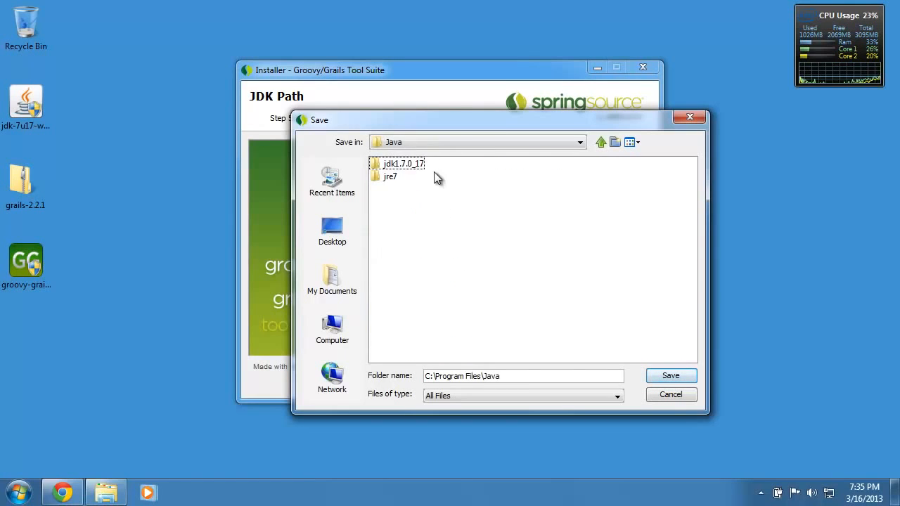
left_click(409, 164)
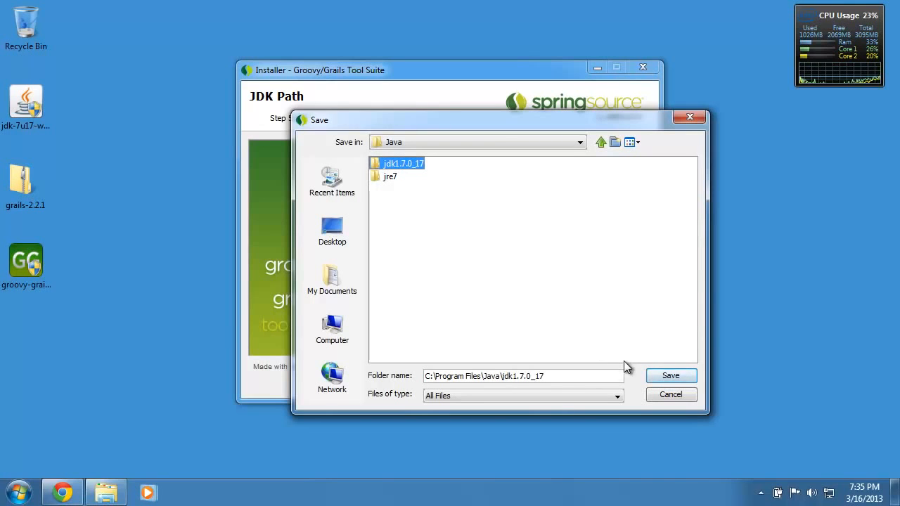
left_click(681, 378)
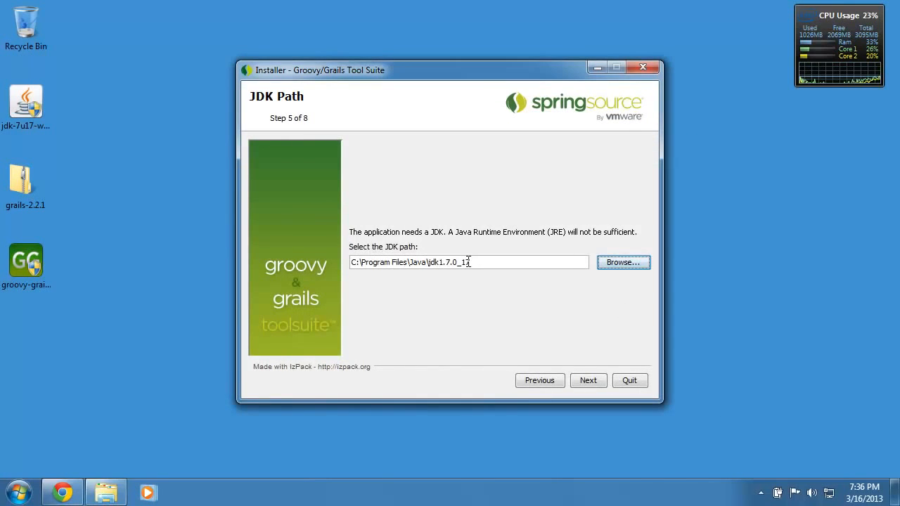
Run the installation through the shortcut step, tick Launch Groovy/Grails Tool Suite, and finish.
left_click(585, 382)
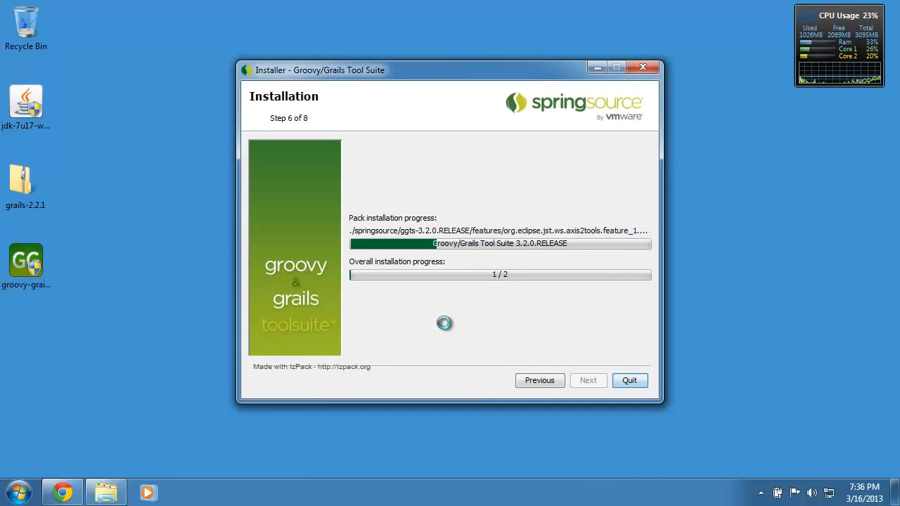
left_click(587, 381)
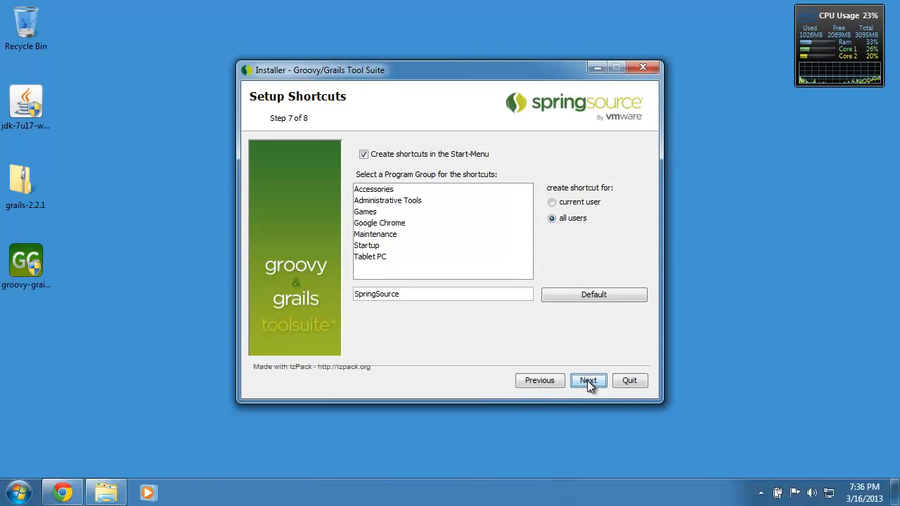
left_click(587, 381)
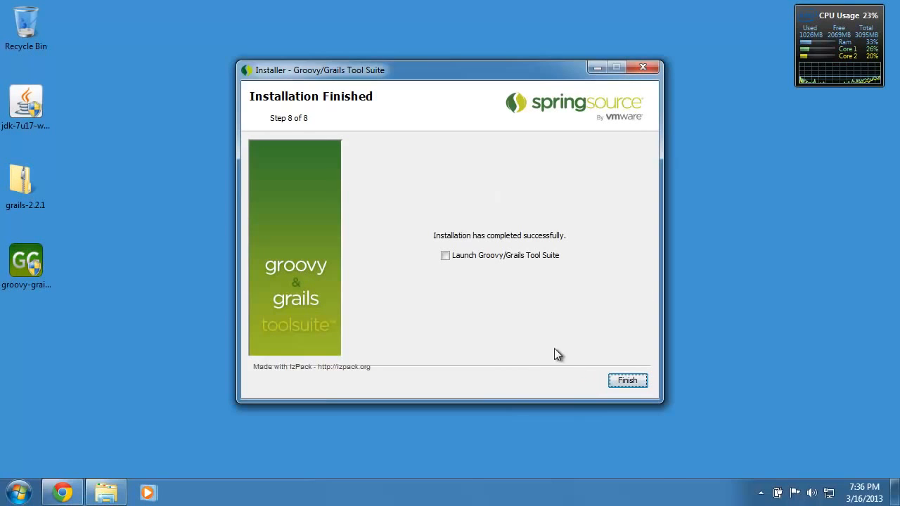
left_click(445, 257)
left_click(627, 380)
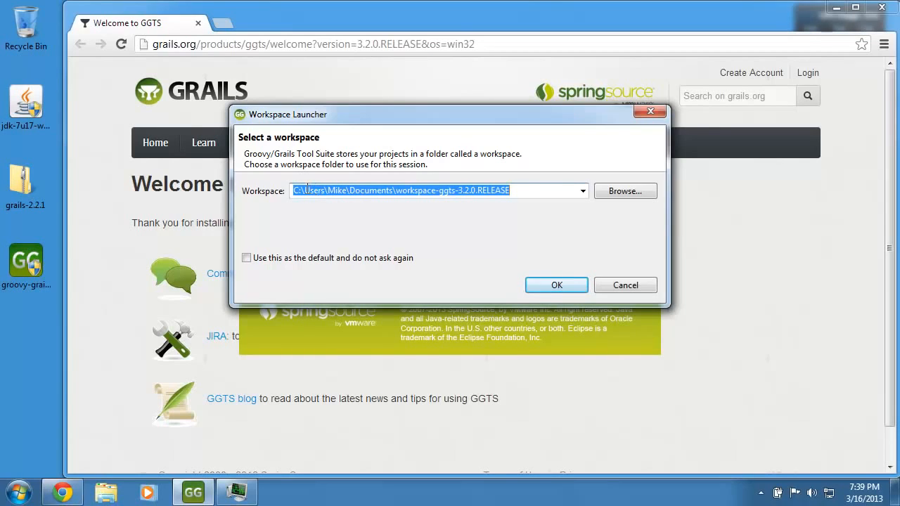
Set the workspace to C:\grails as the default, without asking again, and start the tool.
left_click_drag(305, 190, 544, 198)
type("grails")
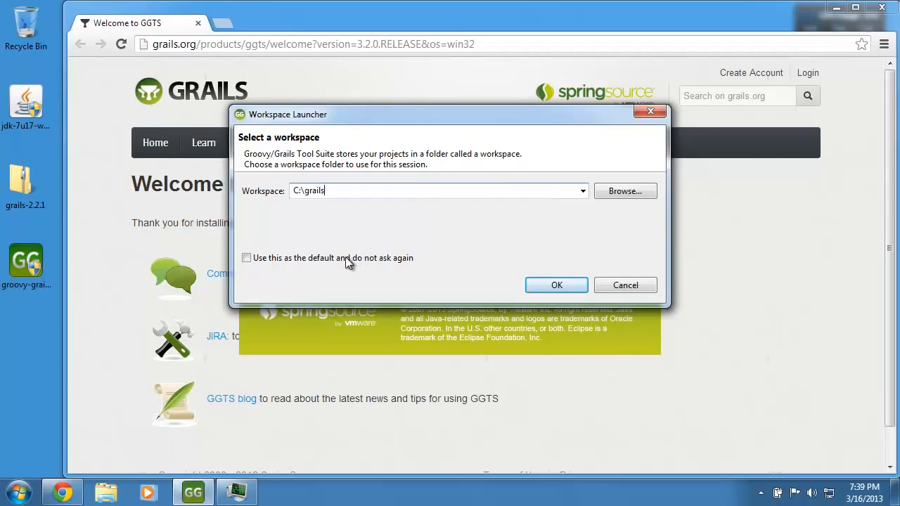
left_click(247, 258)
left_click(566, 288)
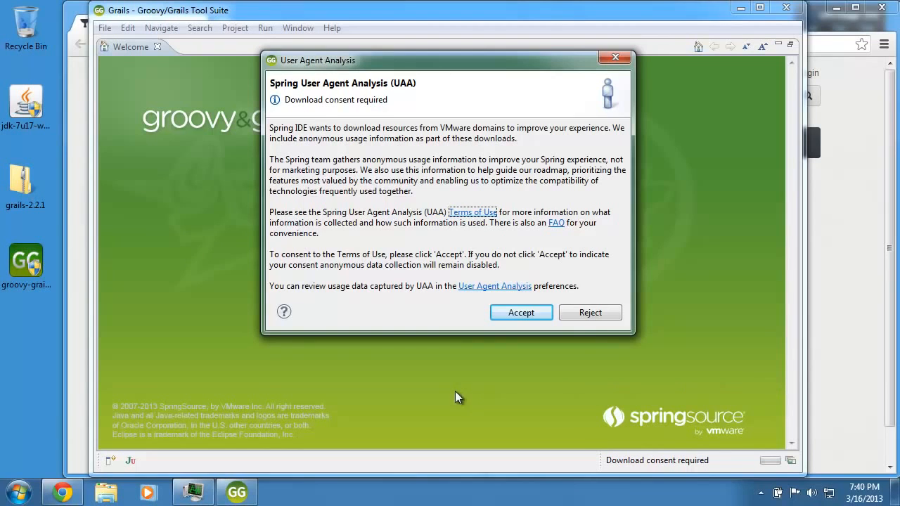
Reject usage data collection, maximize the window and open the SpringSource Dashboard.
left_click(584, 315)
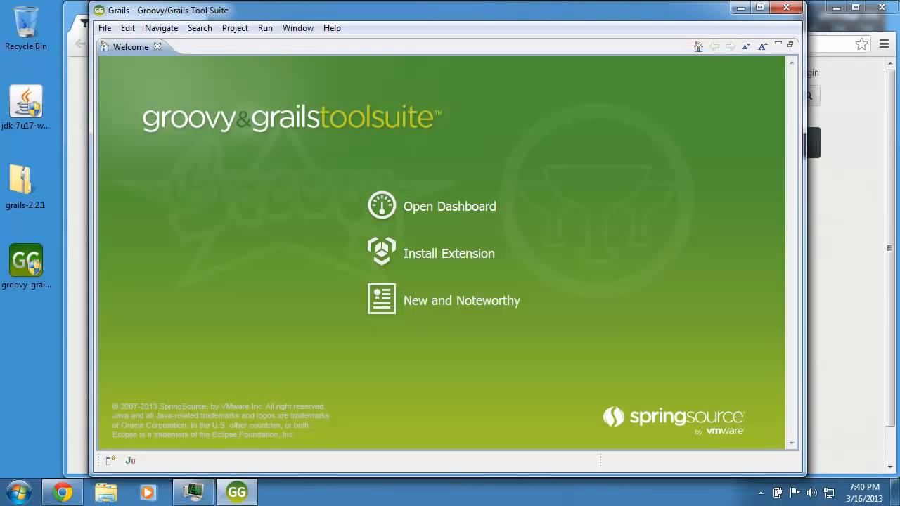
double_click(407, 16)
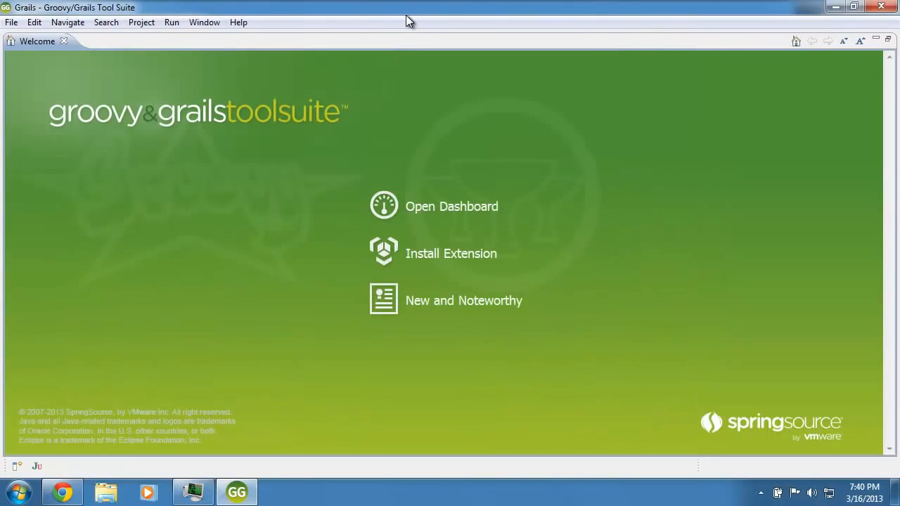
left_click(457, 215)
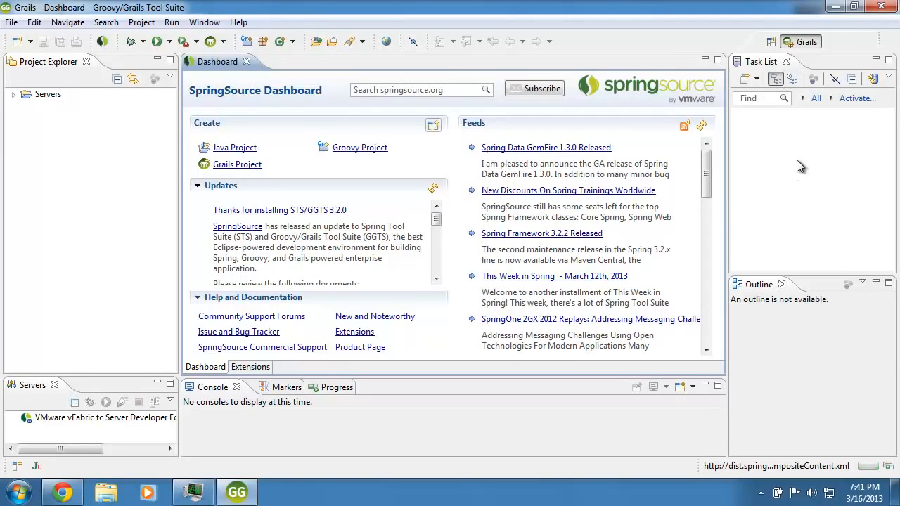
Close the Task List, Outline and Servers views.
left_click(787, 63)
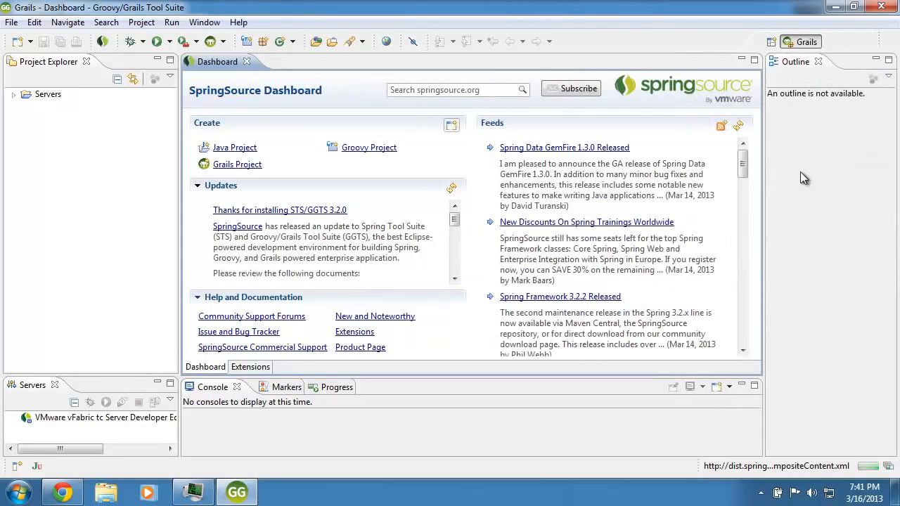
left_click(819, 64)
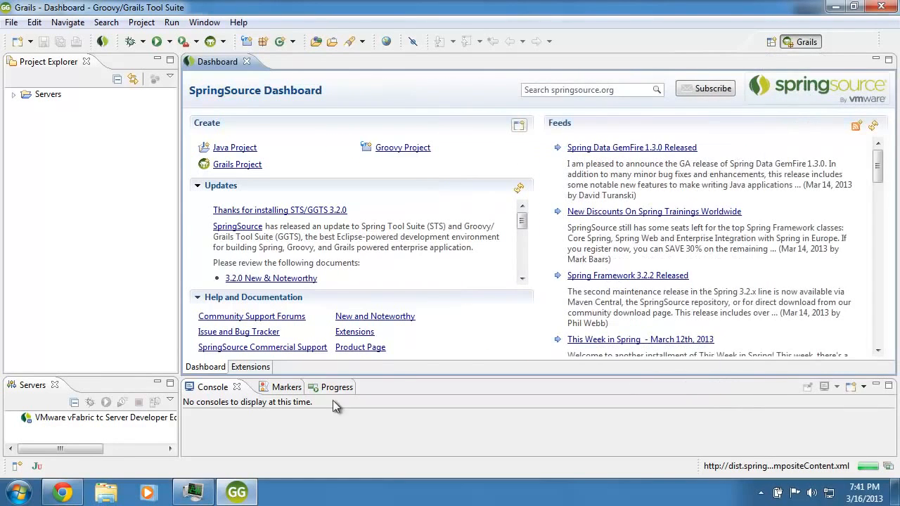
left_click(55, 385)
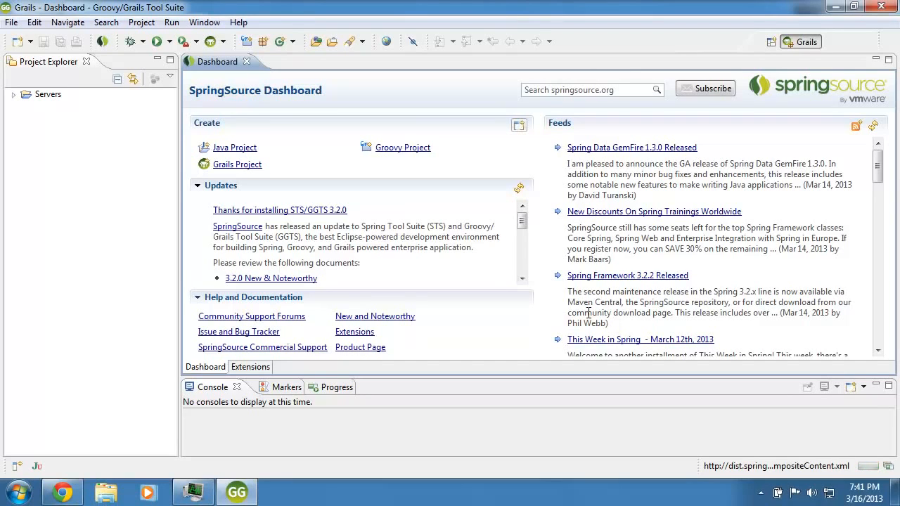
Start a new Grails project named 'test' and open Configure Grails Installations from the wizard.
left_click(11, 22)
mouse_move(60, 43)
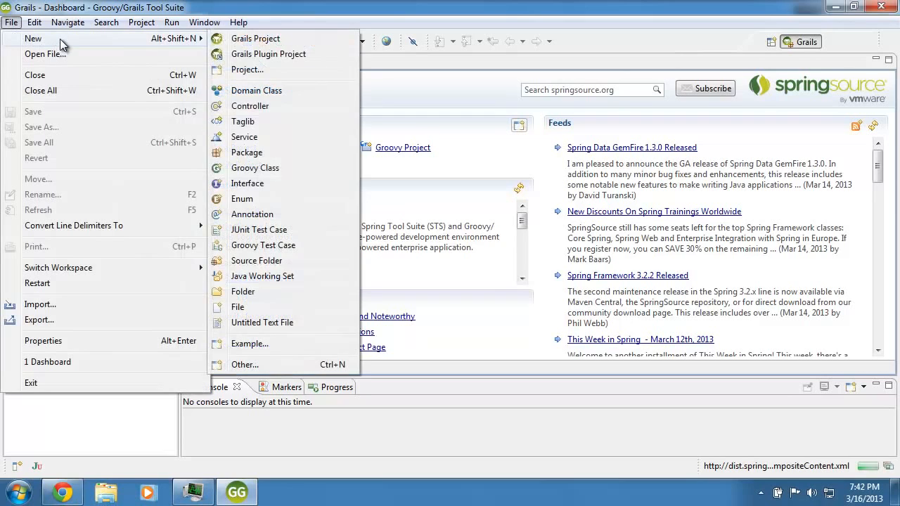
left_click(249, 44)
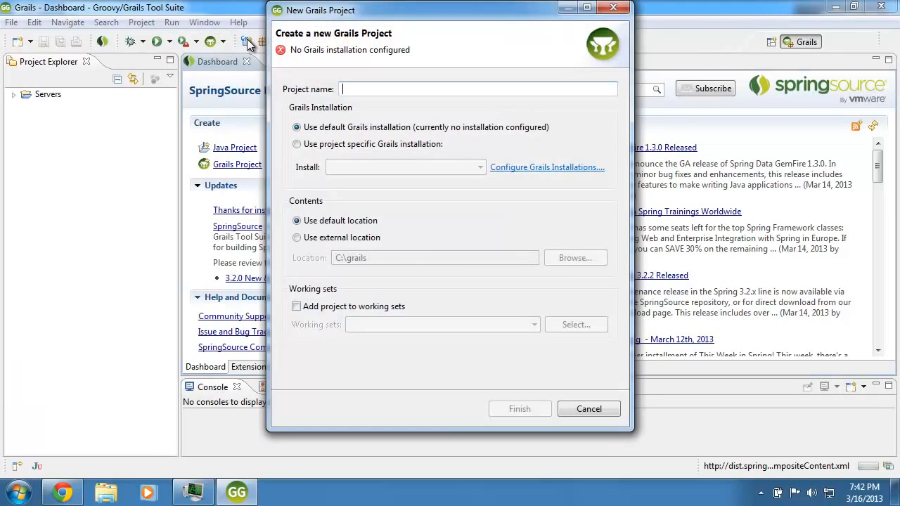
type("test")
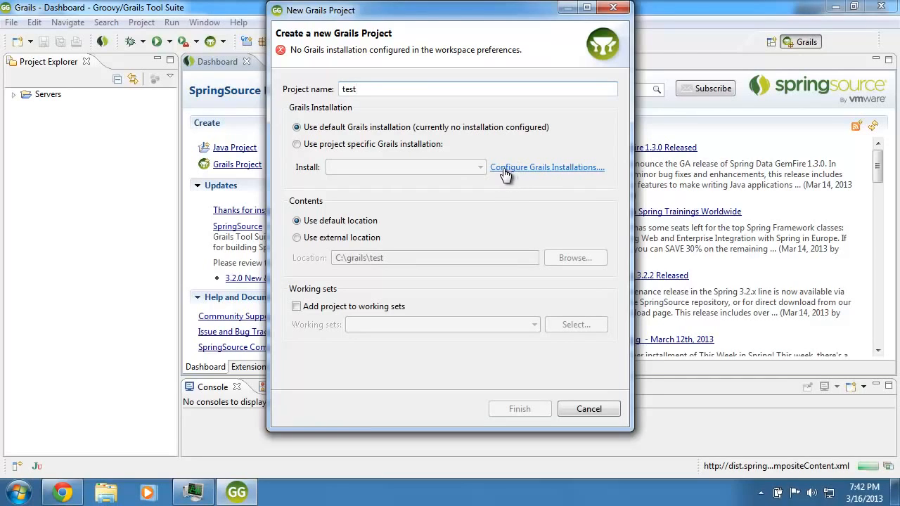
left_click(531, 169)
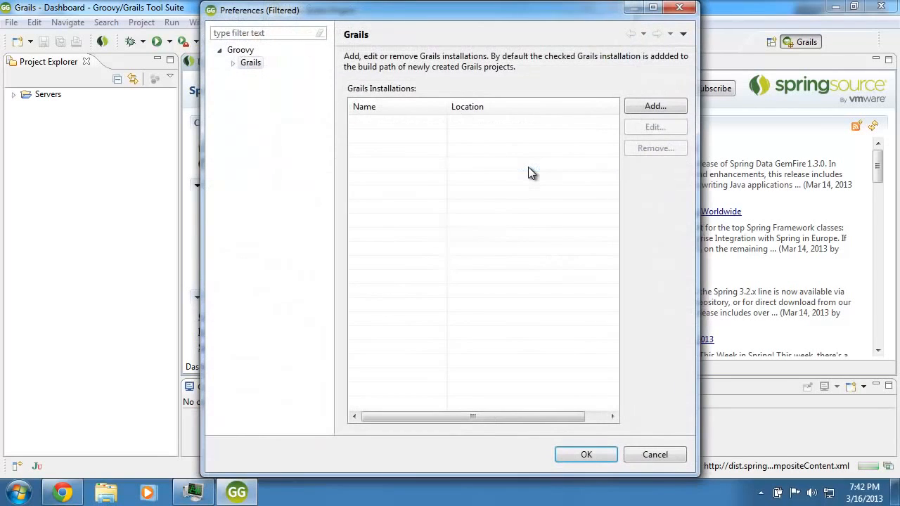
Add a Grails installation named Grails-2.2.1 with home folder C:\grails\grails-2.2.1.
left_click(648, 105)
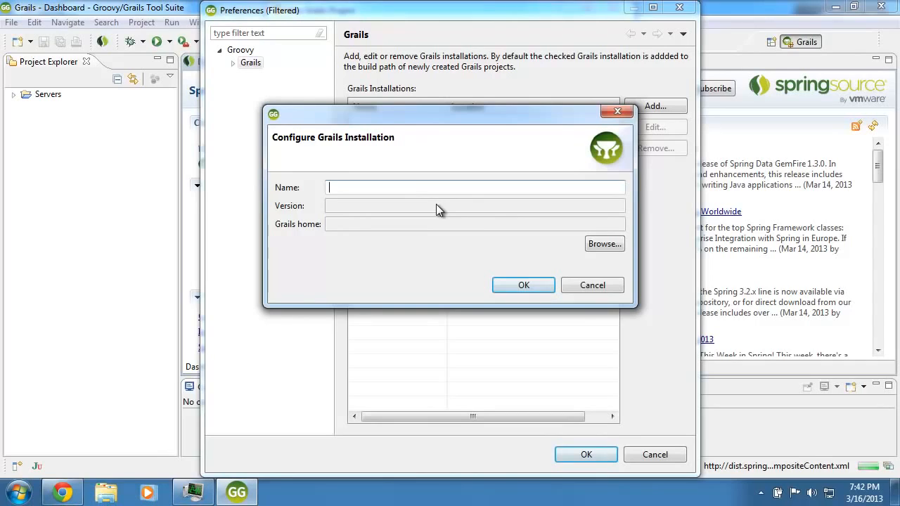
type("Grails")
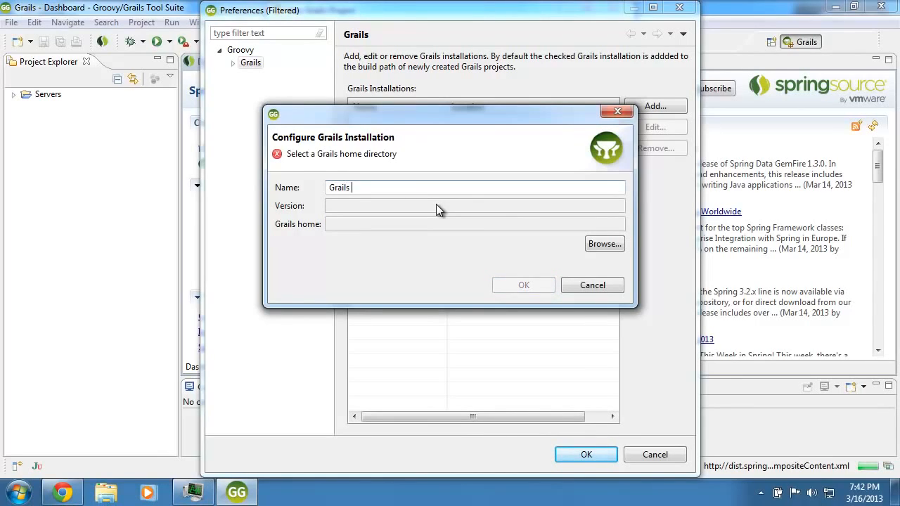
type("-2.2.1")
left_click(602, 245)
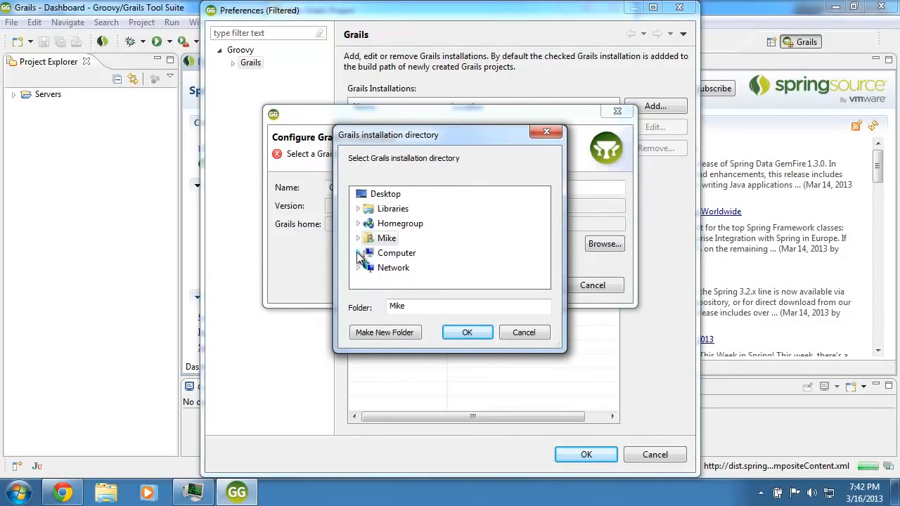
left_click(359, 253)
left_click(366, 253)
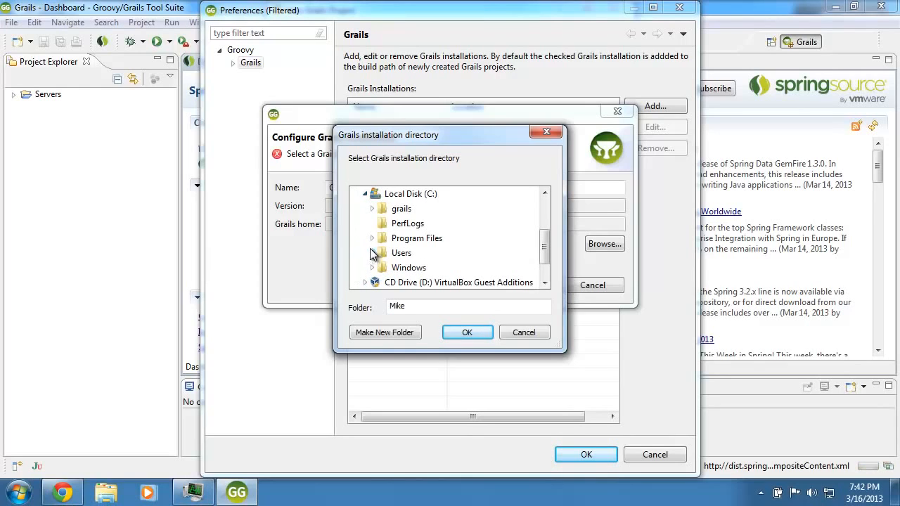
left_click(372, 209)
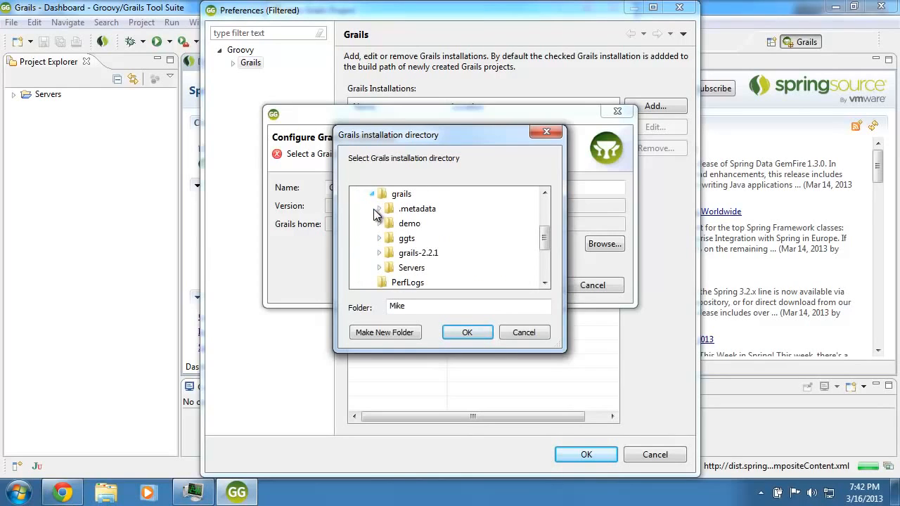
double_click(419, 254)
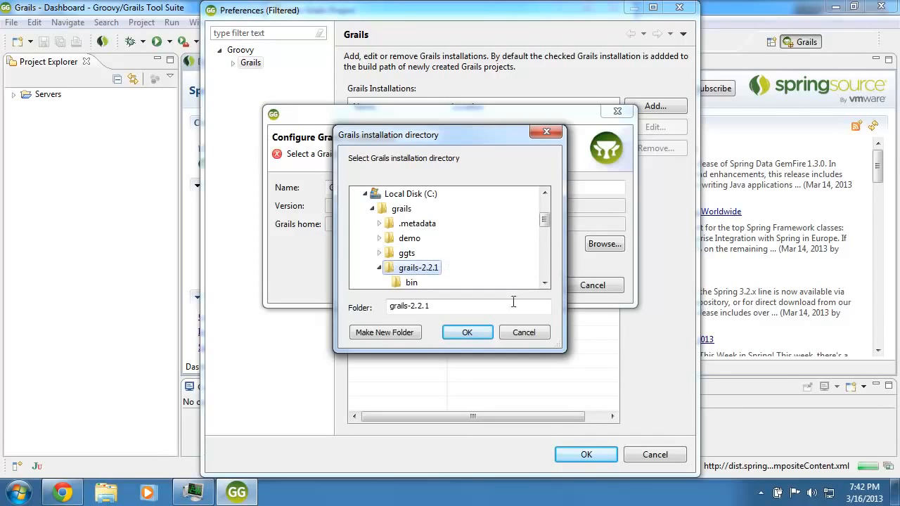
left_click(470, 334)
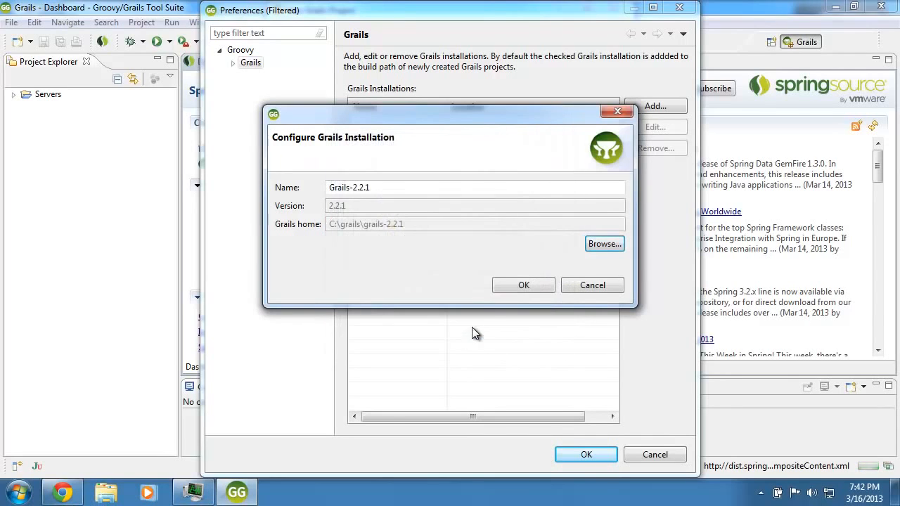
Save Grails-2.2.1 as the default installation and apply the preferences.
left_click(521, 287)
left_click(414, 123)
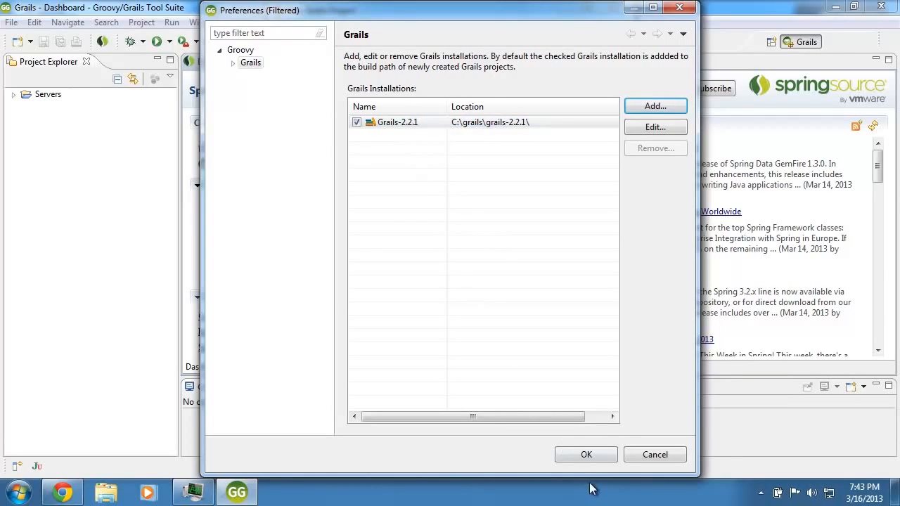
left_click(589, 455)
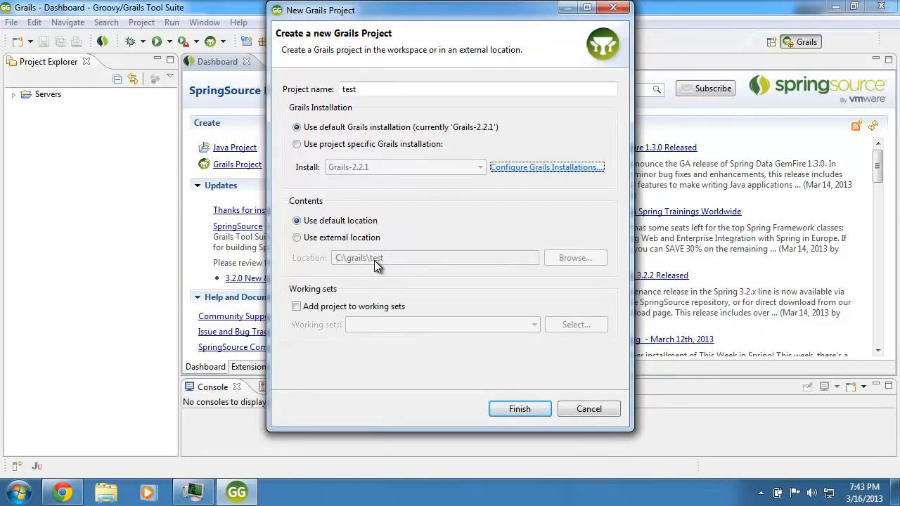
Finish the wizard to create the Grails project 'test' and select it once compiled.
left_click(508, 408)
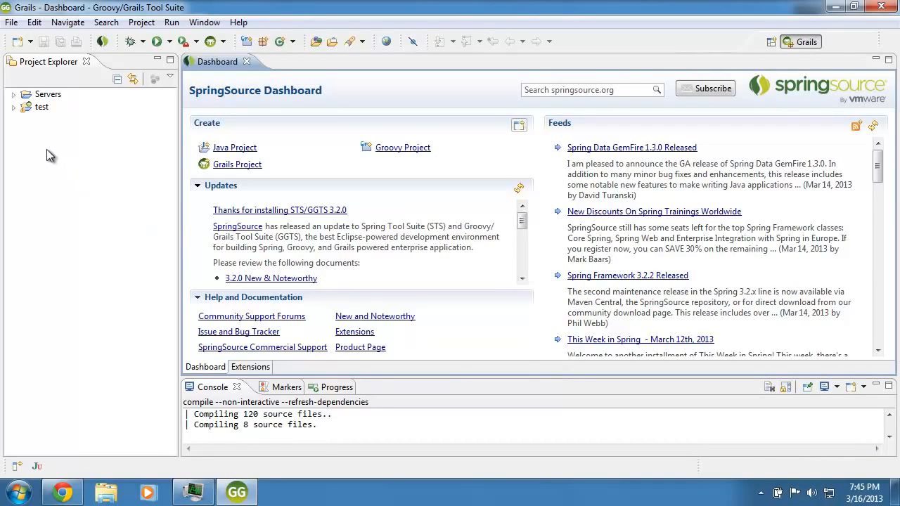
left_click(43, 111)
Launch the test project with the Grails Command run-app from the Run As menu.
right_click(43, 111)
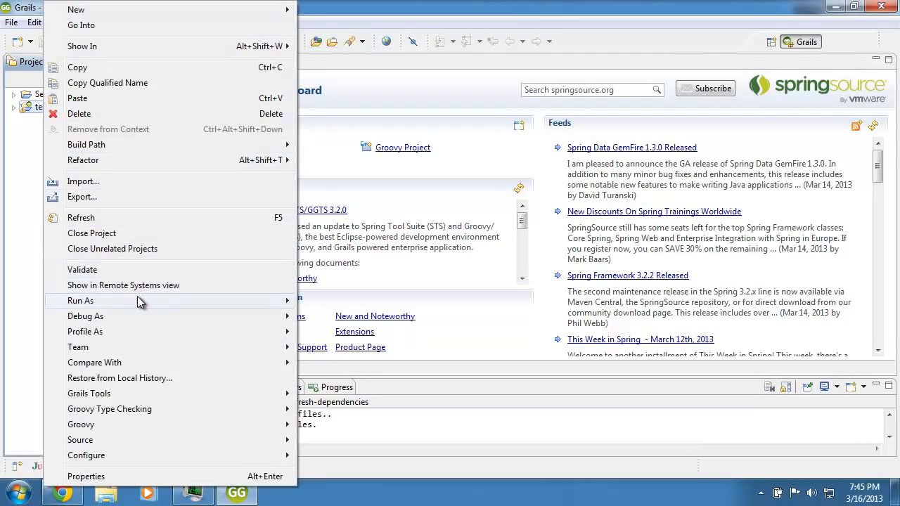
mouse_move(141, 304)
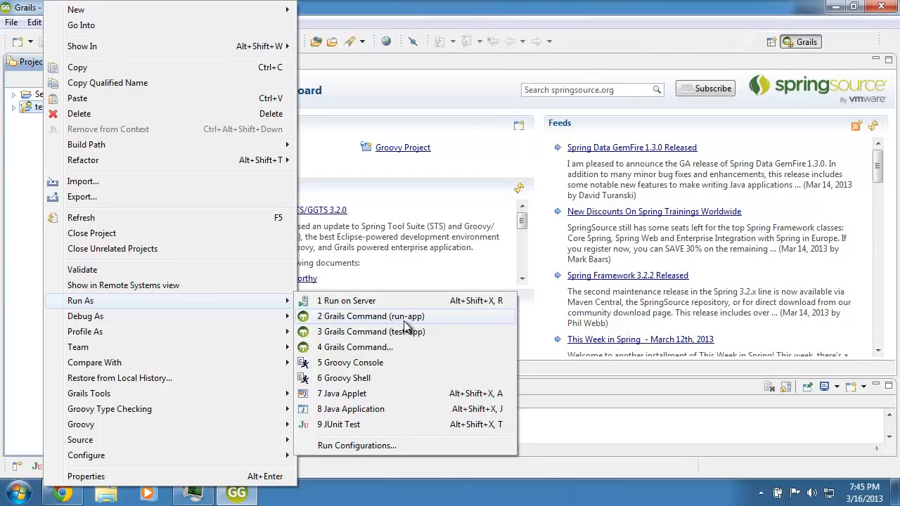
left_click(360, 321)
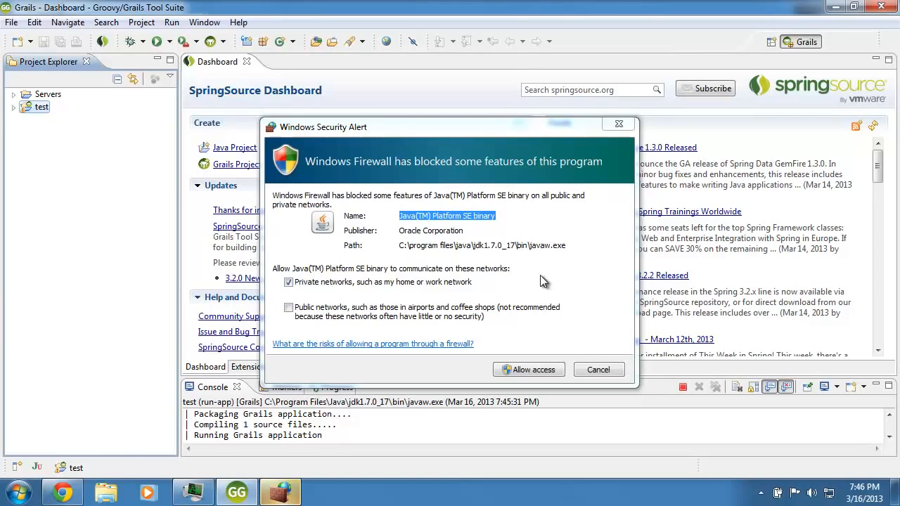
left_click(517, 369)
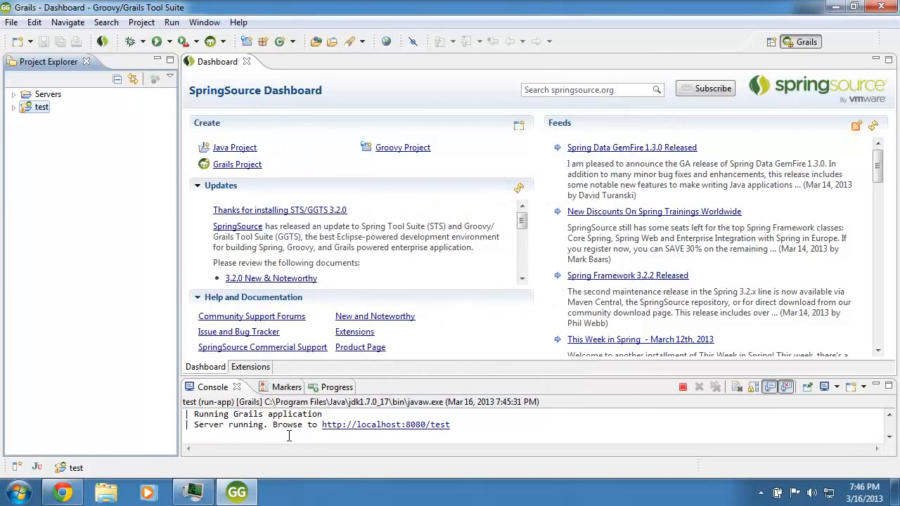
left_click(389, 426)
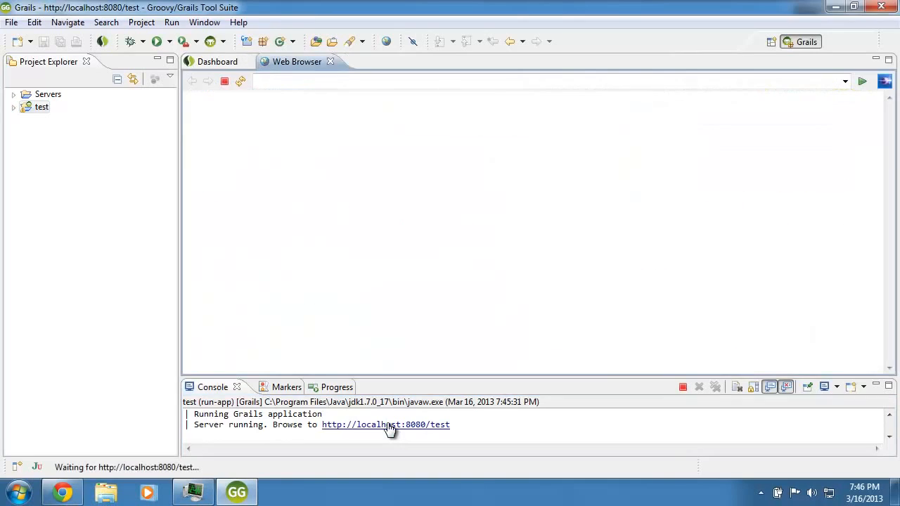